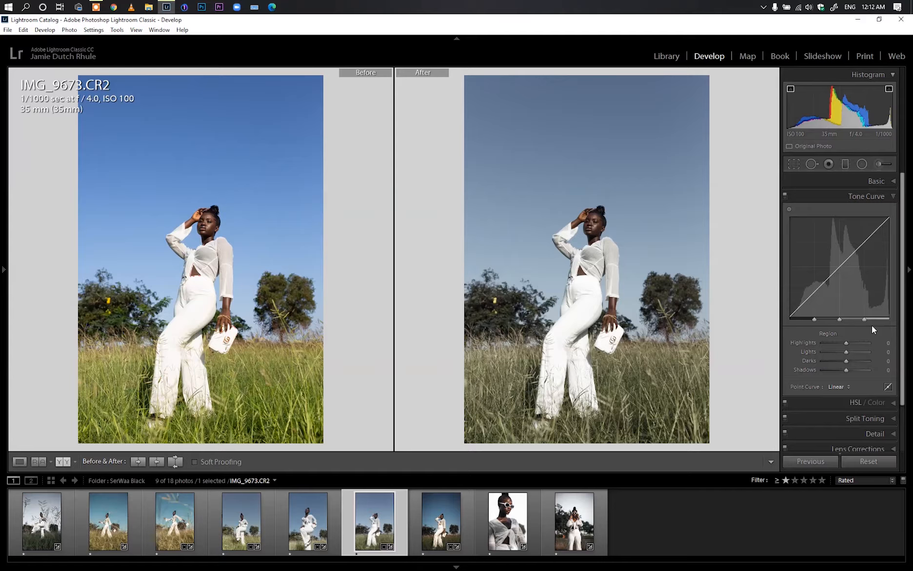
Switch the Tone Curve to point curve editing, view its Red, Green and Blue channels, and return to RGB
click(889, 387)
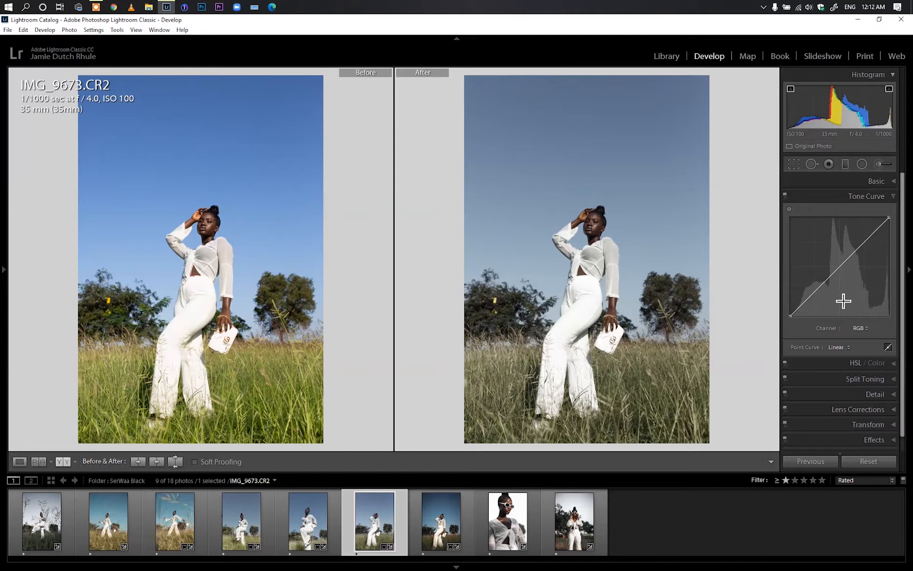
click(860, 327)
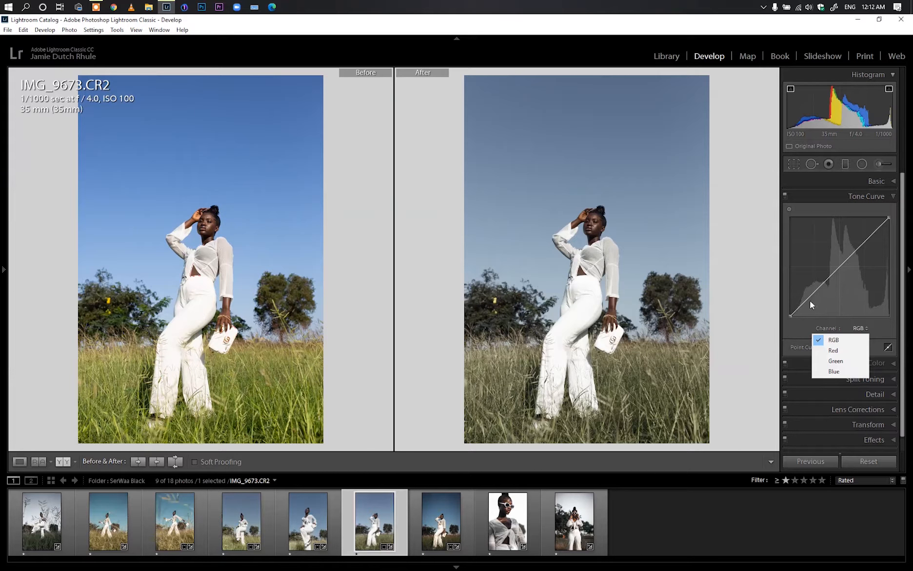
click(795, 324)
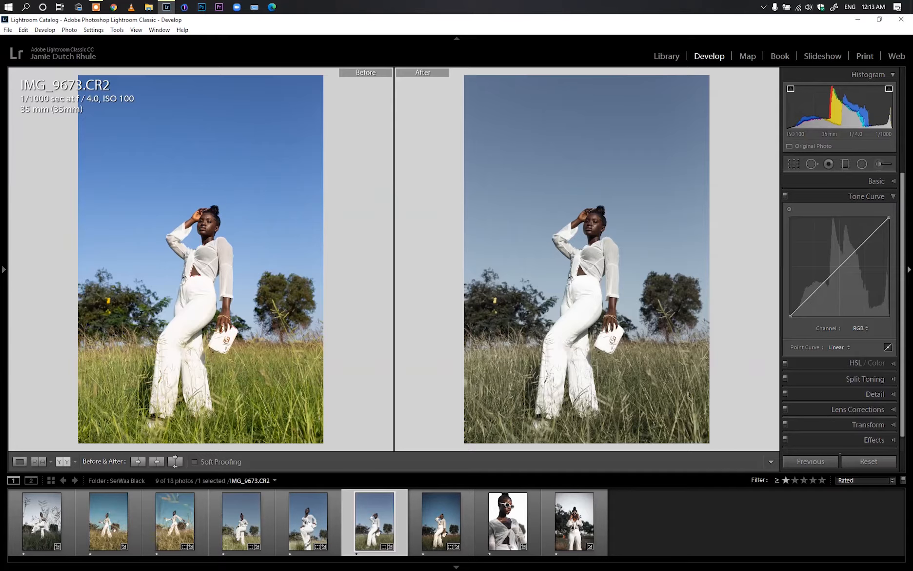
click(860, 328)
click(854, 351)
click(861, 329)
click(851, 361)
click(860, 330)
click(845, 372)
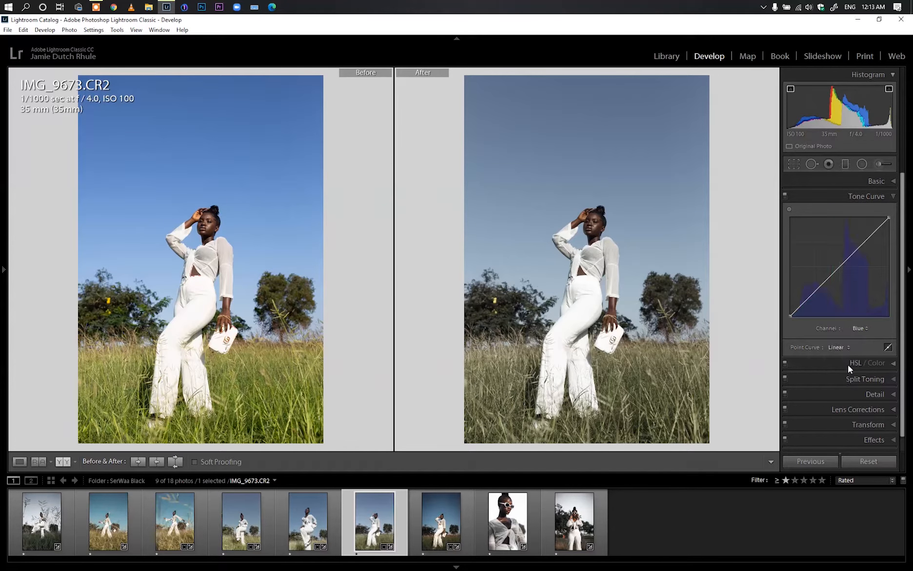
click(857, 327)
click(834, 339)
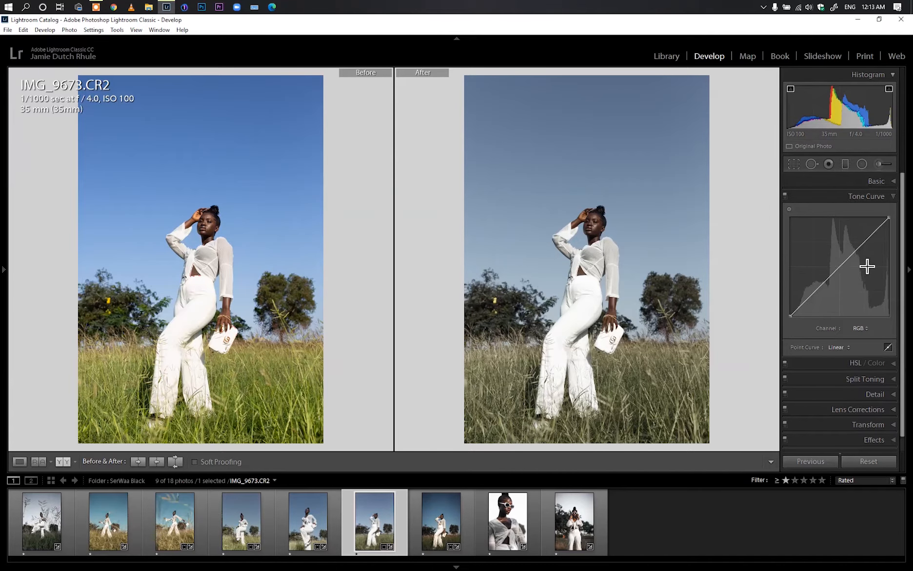
Raise the Blacks slightly in the Basic tone adjustments
click(894, 197)
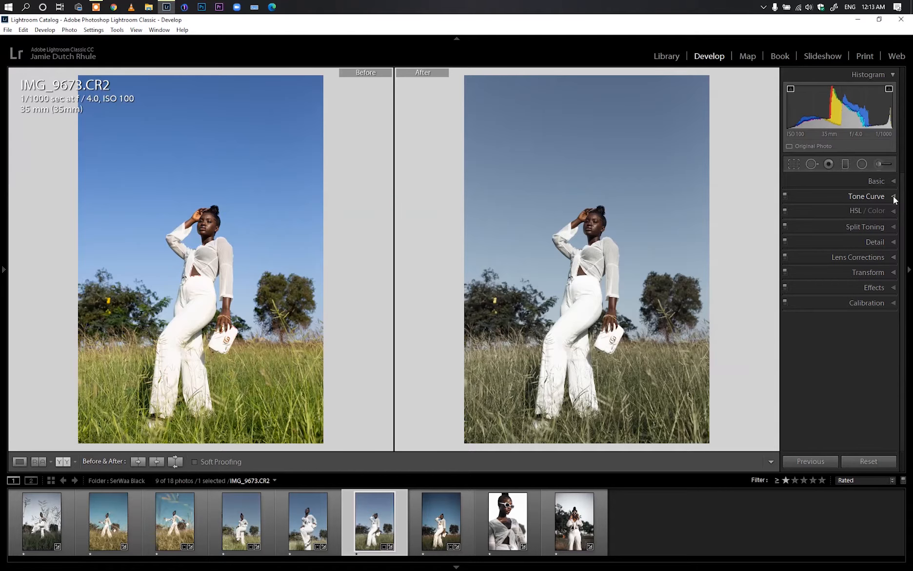
click(894, 182)
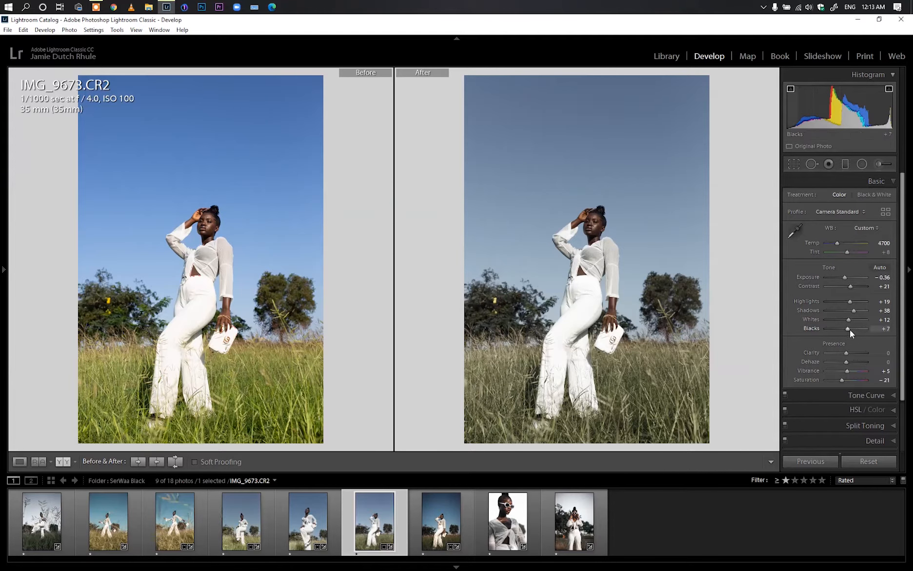
drag(847, 328, 853, 328)
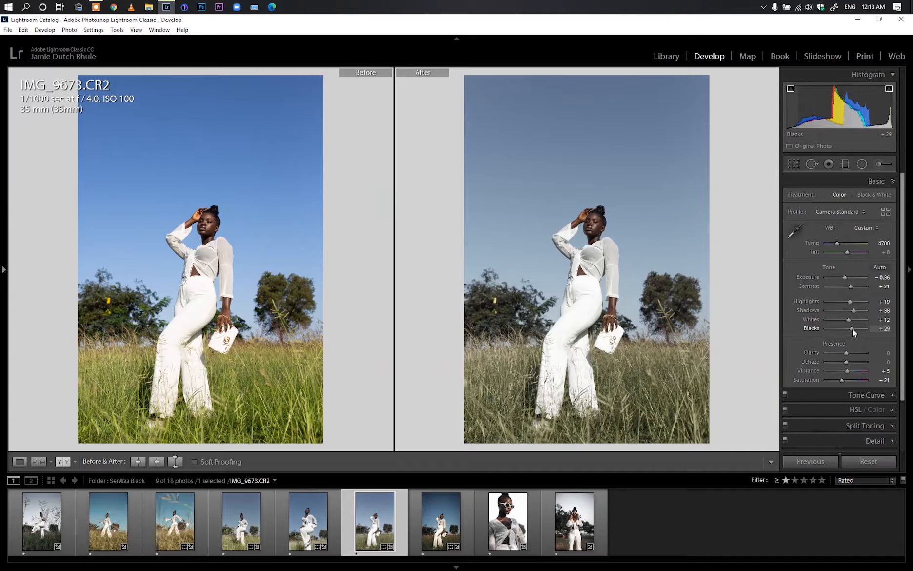
drag(853, 329, 851, 328)
click(892, 181)
Add RGB curve points that lift the midtones to about 50.2 / 51.8 % and lower the shadows to about 24.7 / 23 %
click(894, 196)
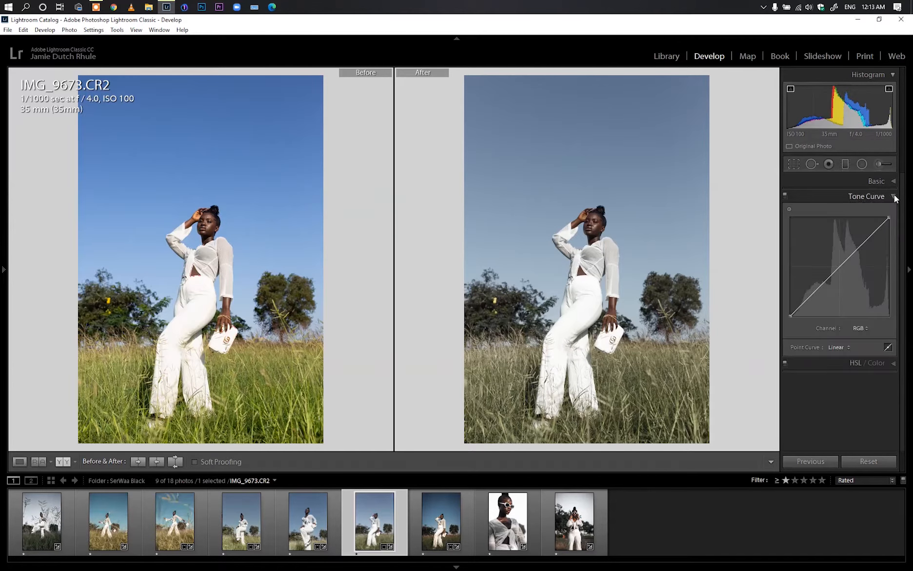
click(839, 266)
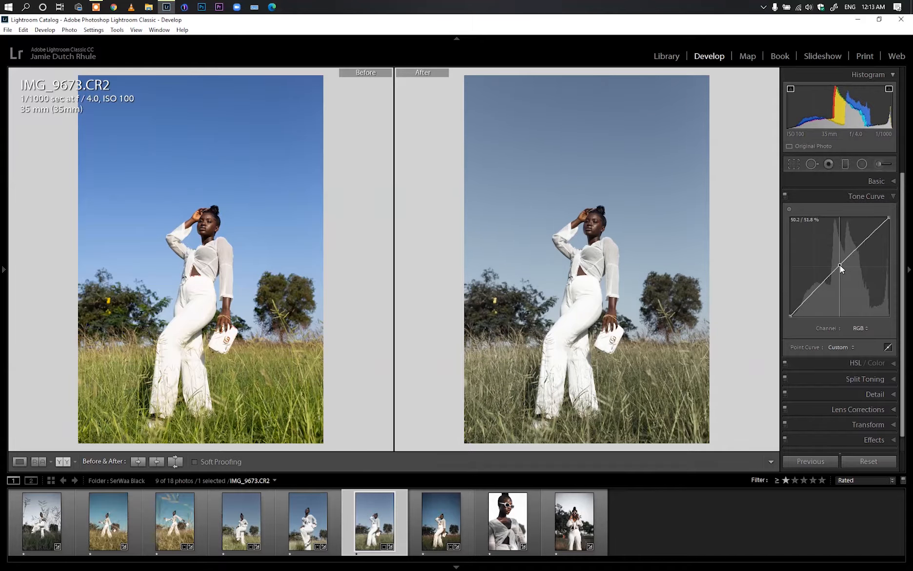
click(814, 293)
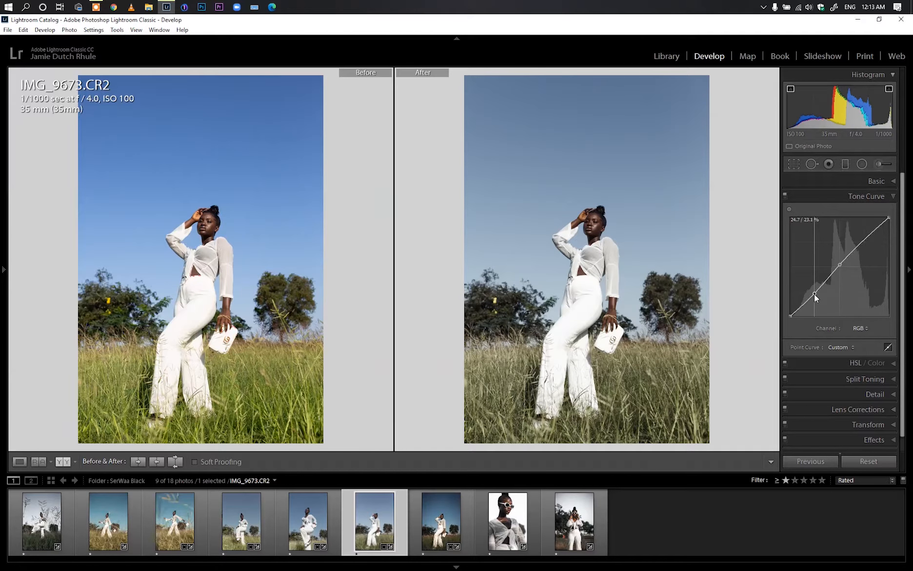
Toggle the Tone Curve adjustment off and on repeatedly to compare the photo with and without the RGB curve
click(784, 195)
click(784, 195)
click(784, 195)
click(784, 195)
click(784, 195)
click(785, 195)
Try pulling the Blue channel's midtones down to about 54.5 / 45.5 %, and remove that curve point
click(861, 328)
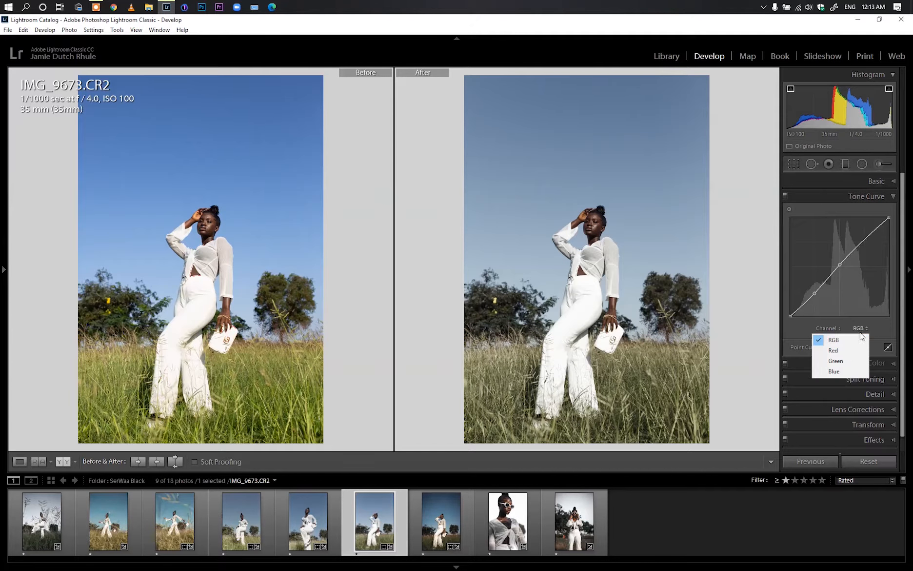
click(841, 371)
mouse_move(843, 270)
mouse_down()
mouse_move(828, 253)
mouse_move(845, 271)
mouse_up()
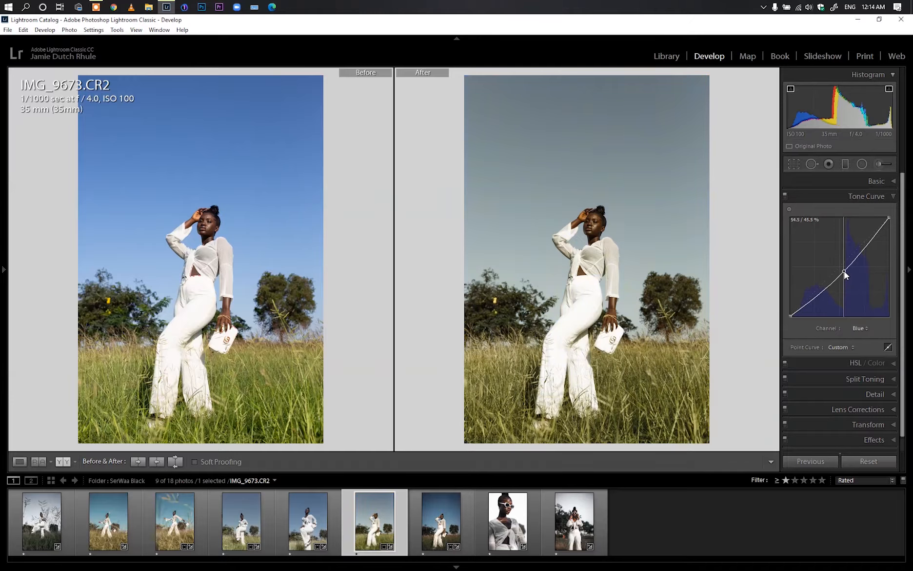
double_click(845, 271)
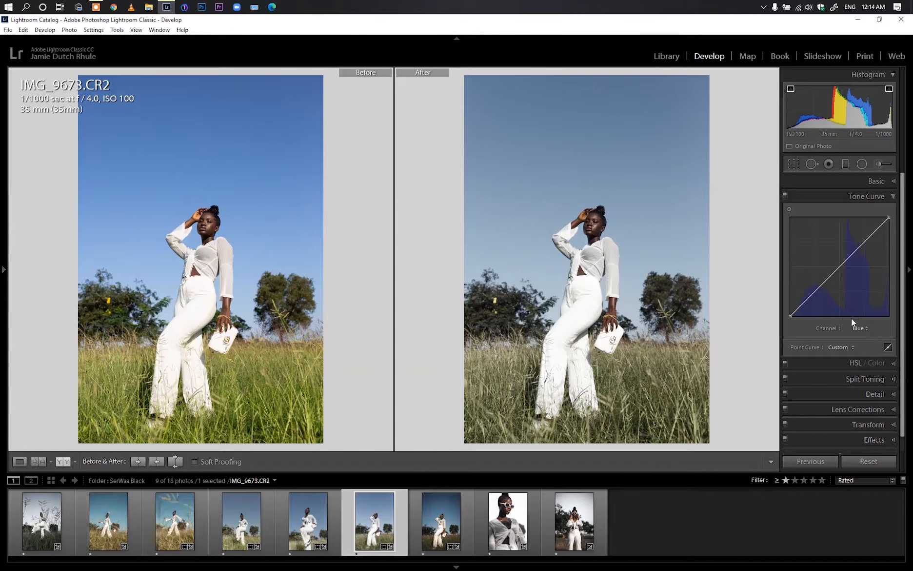
Try pulling the Red channel's midtones below the diagonal, and remove that curve point
click(860, 328)
click(833, 350)
mouse_move(844, 265)
mouse_down()
mouse_move(828, 261)
mouse_move(853, 278)
mouse_up()
double_click(852, 278)
Try pulling the Green channel's midtones below the diagonal, and remove that curve point
click(861, 327)
click(834, 362)
mouse_move(839, 267)
mouse_down()
mouse_move(829, 258)
mouse_move(850, 273)
mouse_up()
double_click(850, 270)
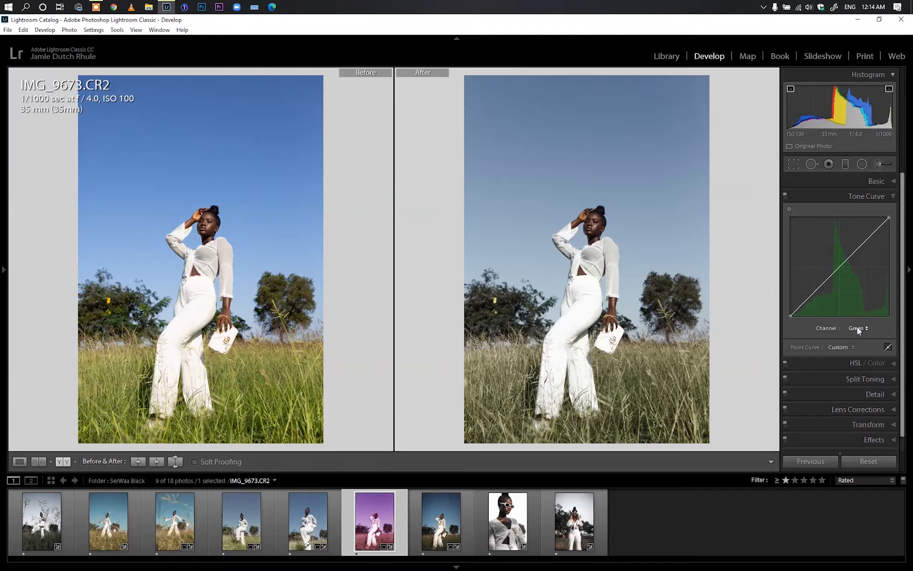
View the Red and Green channel curves again and select the Blue channel for editing
click(856, 327)
click(847, 352)
click(860, 328)
click(845, 361)
click(860, 328)
click(835, 372)
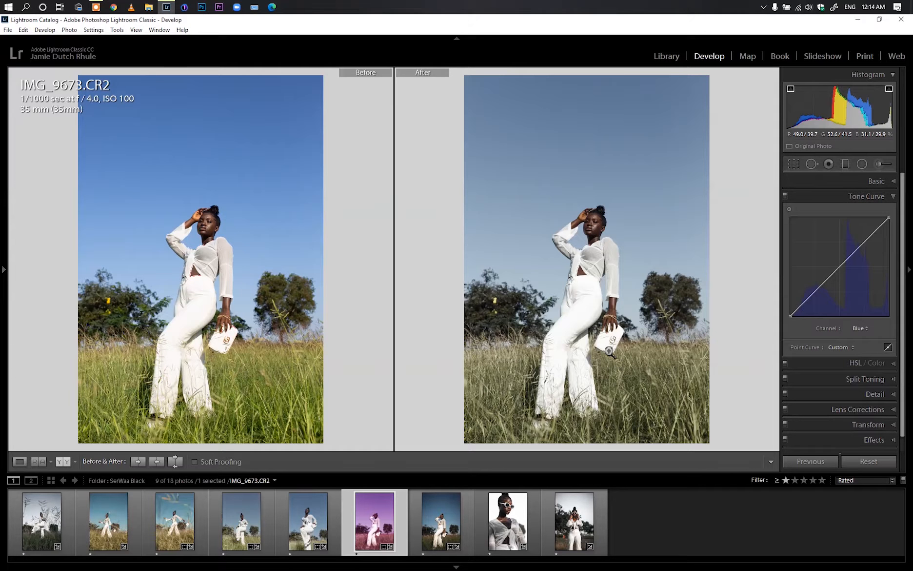
Place a shadow point a quarter of the way up the Blue curve, at about 24.7 / 25.5 %
click(815, 291)
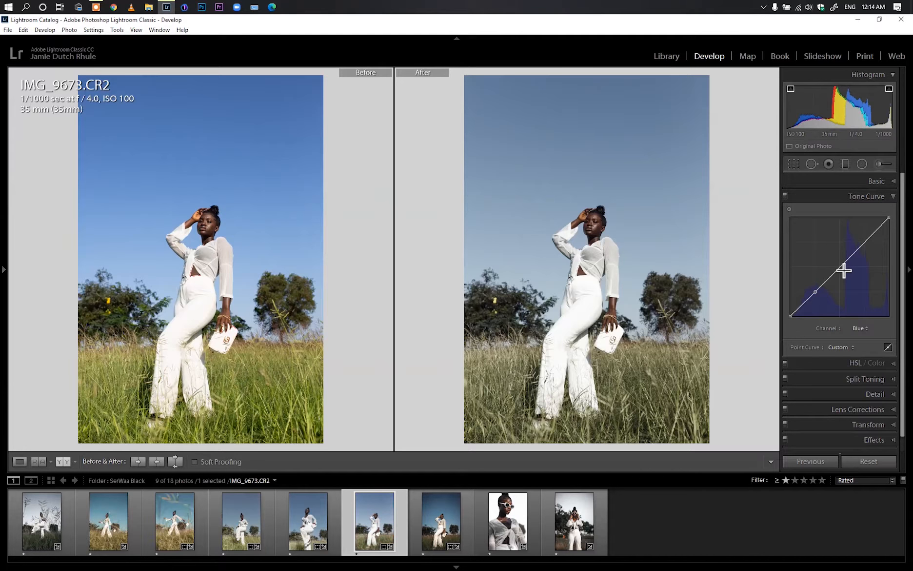
key(ctrl+z)
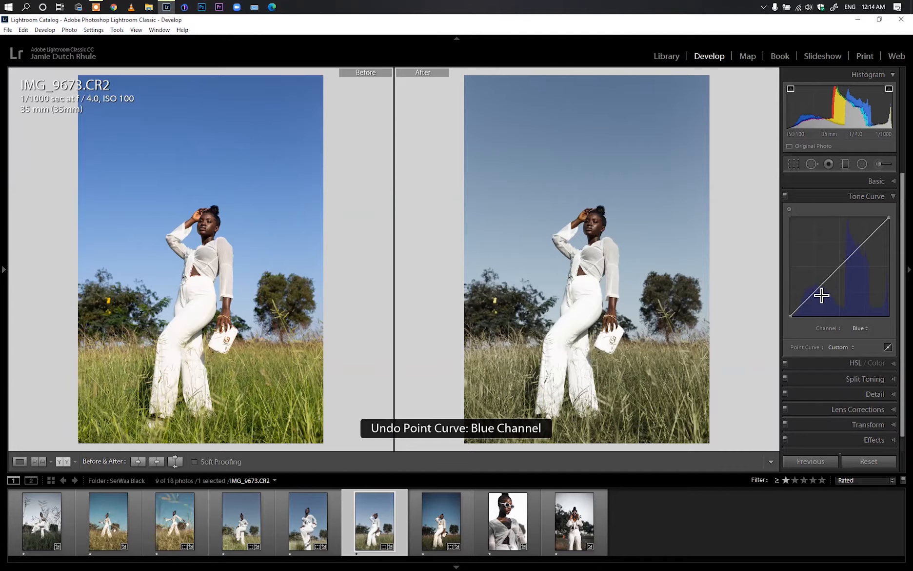
click(815, 292)
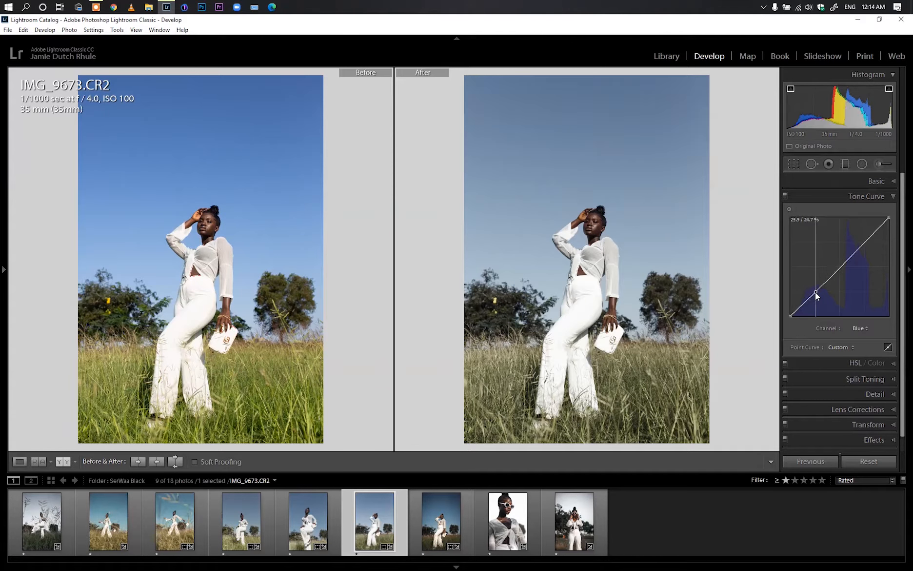
drag(816, 291, 814, 291)
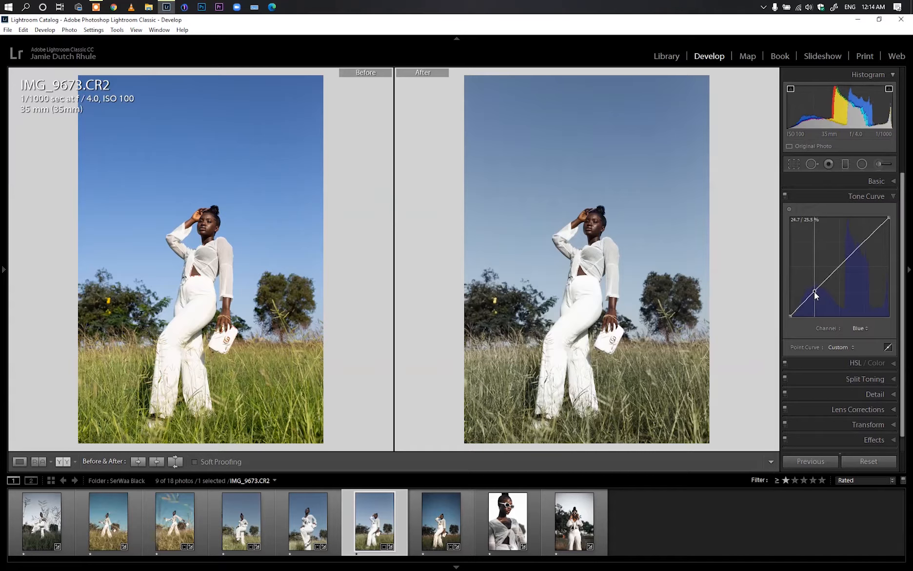
Anchor the Blue curve on the diagonal with points at its midpoint and in the highlights at three quarters
click(840, 267)
drag(841, 267, 839, 266)
click(865, 241)
drag(866, 241, 866, 241)
Lift the Blue curve's black endpoint slightly, holding the curve with a deep-shadow point and the midpoint on the diagonal
drag(790, 316, 780, 337)
click(801, 305)
drag(839, 264, 840, 267)
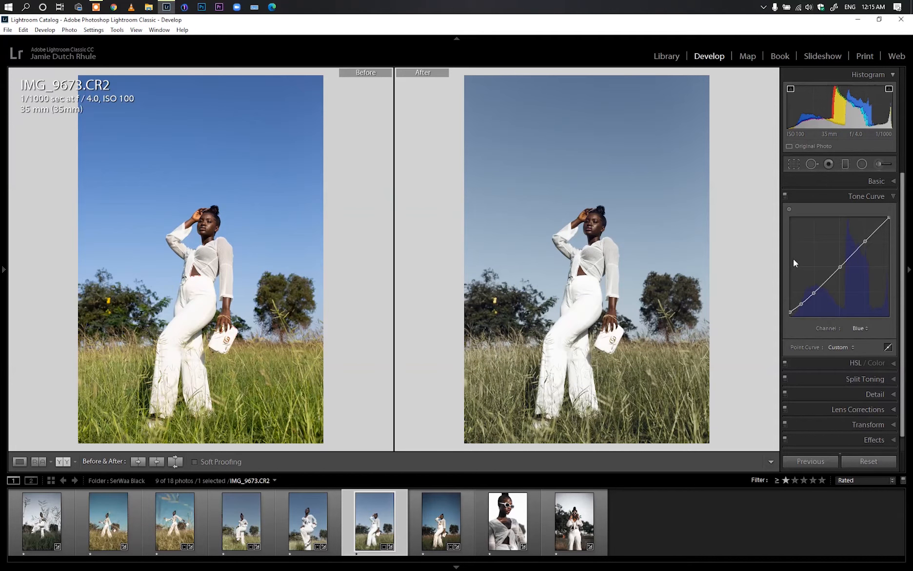
Toggle the Tone Curve off and on to compare the photo with and without the Blue channel edit
click(785, 196)
click(785, 195)
click(784, 195)
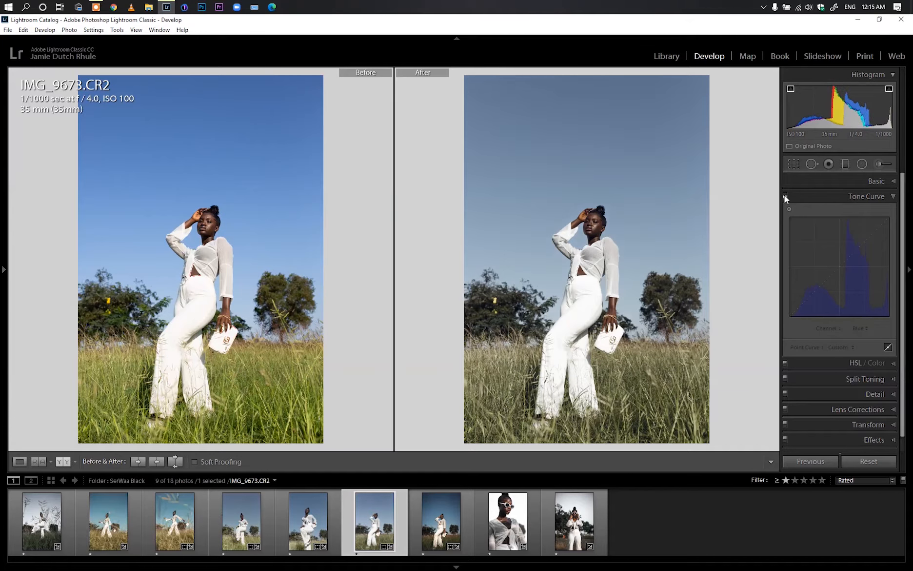
click(785, 196)
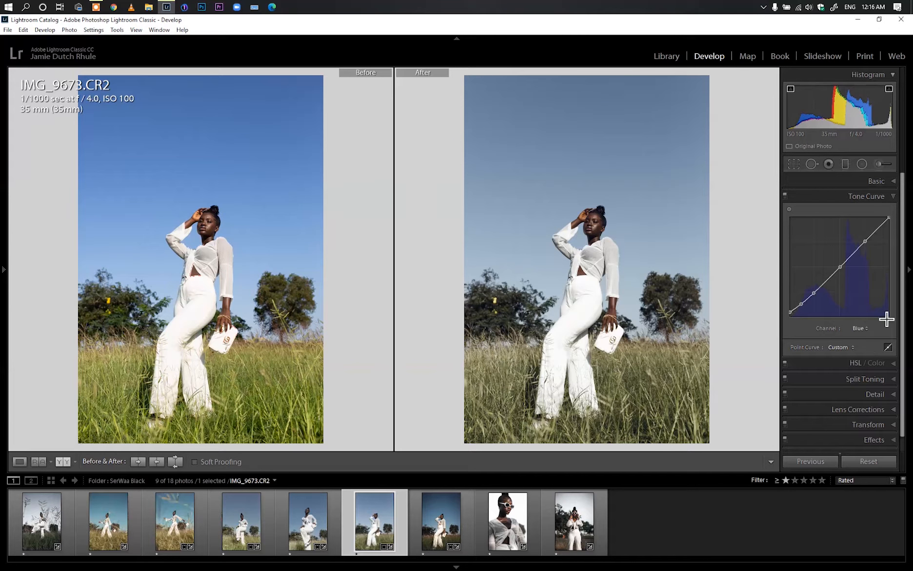
Return to the RGB curve's region adjustments and set Highlights to -15, Darks to +1 and Shadows to +11
click(861, 327)
click(853, 339)
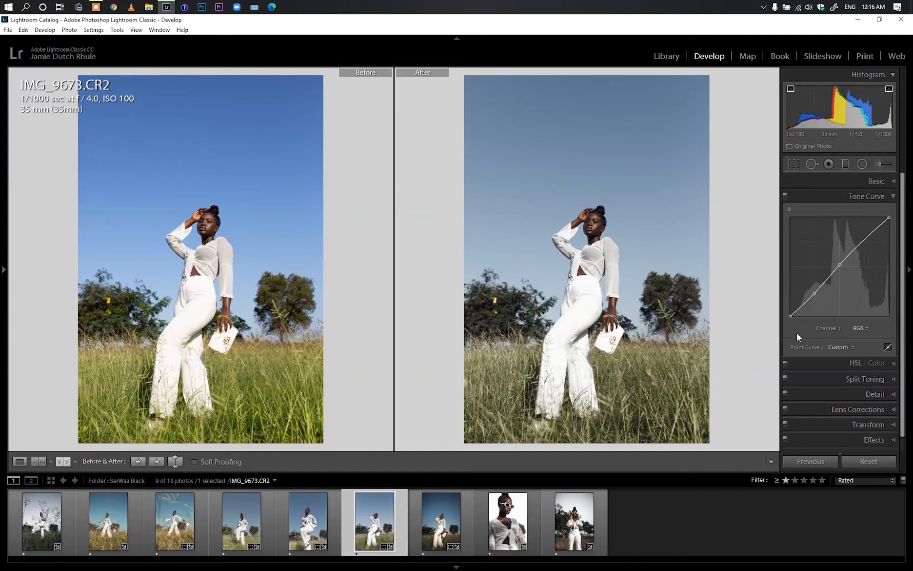
click(888, 347)
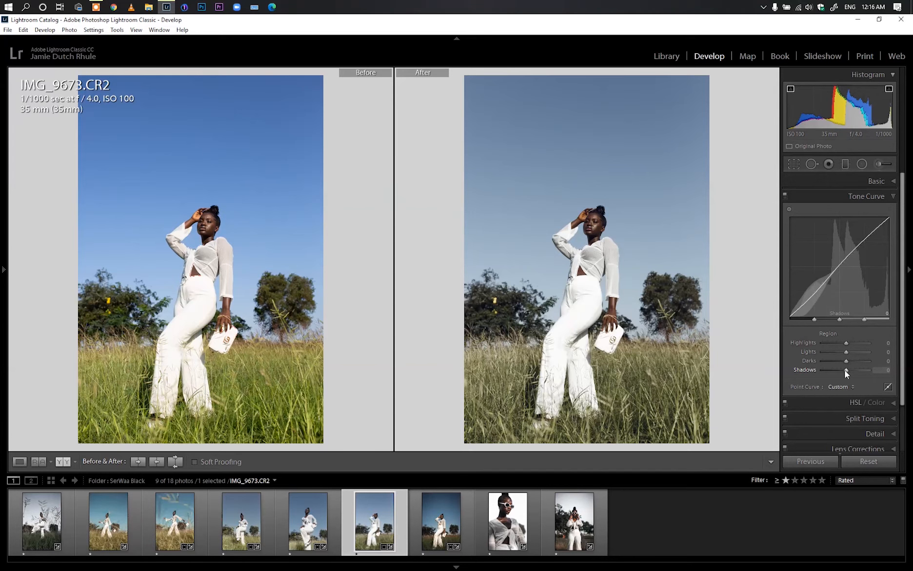
drag(845, 361, 846, 360)
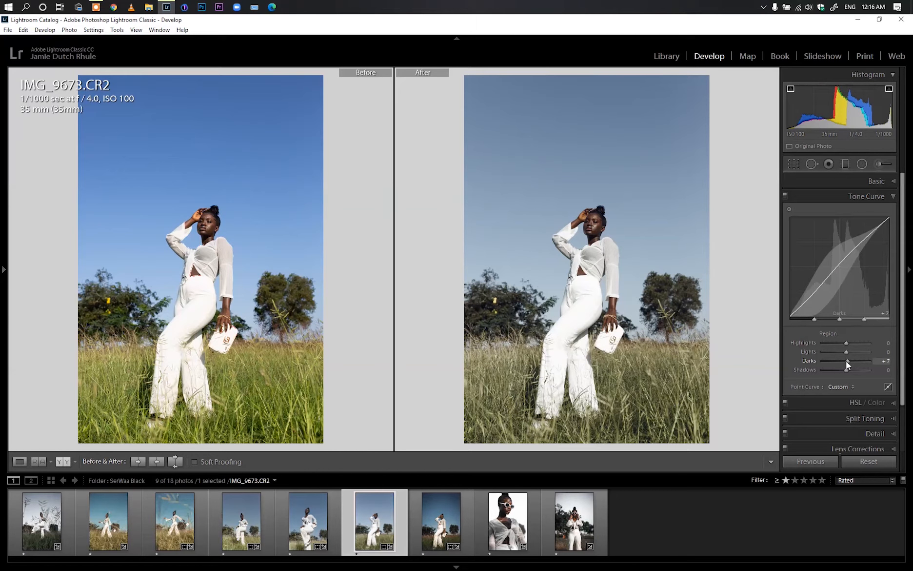
drag(847, 360, 893, 372)
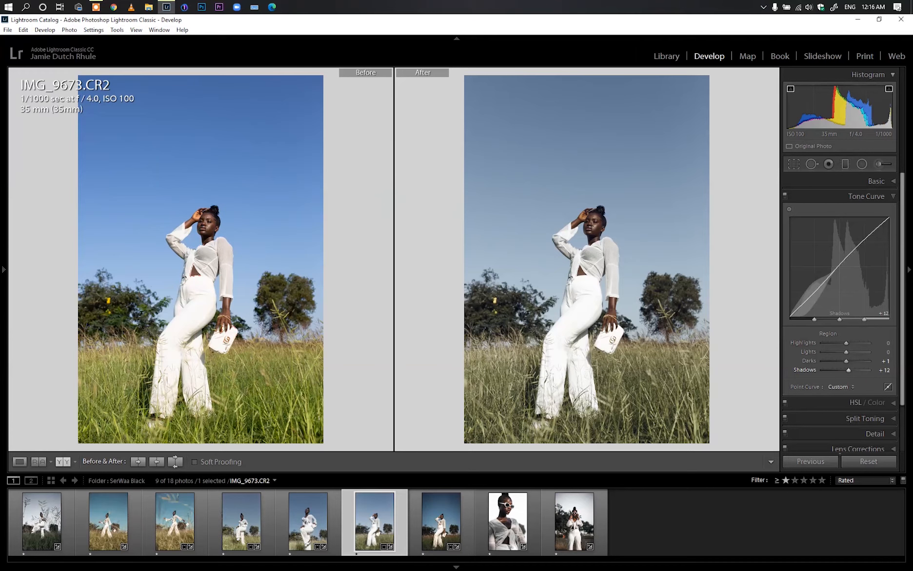
drag(887, 343, 884, 348)
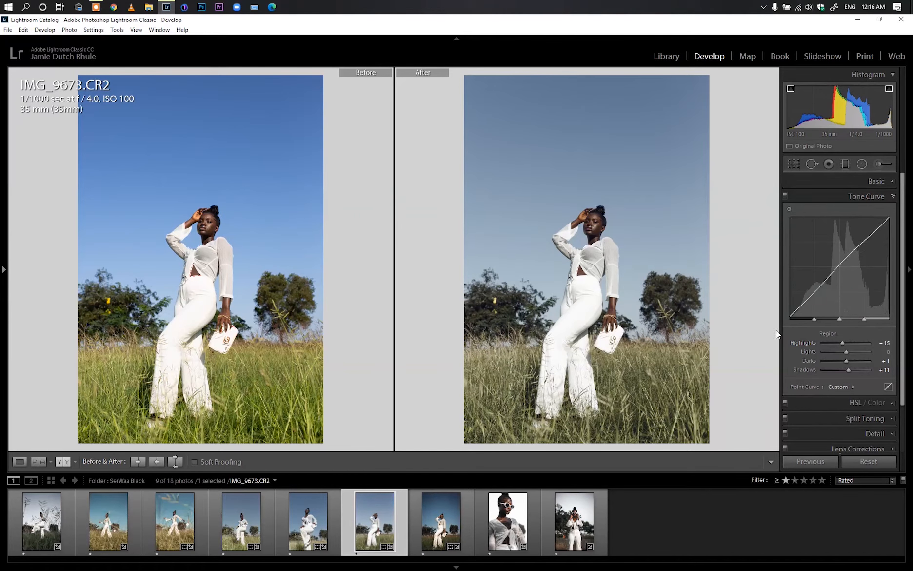